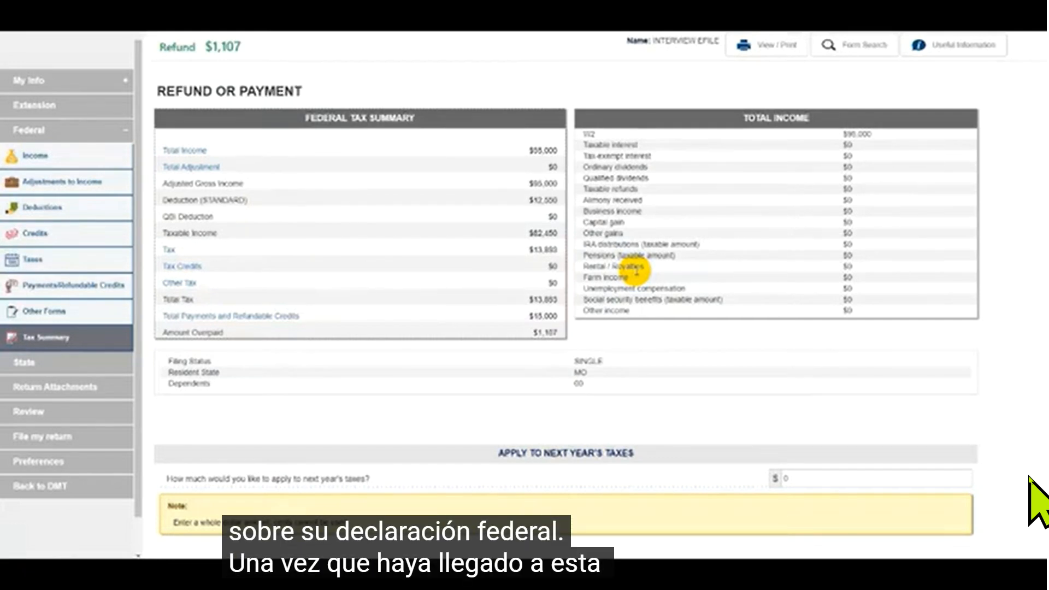
# Accept the federal tax summary and refund by paper check, decline 2022 estimated payment vouchers, and continue past the forms review
pyautogui.scroll(-2, 639, 269)
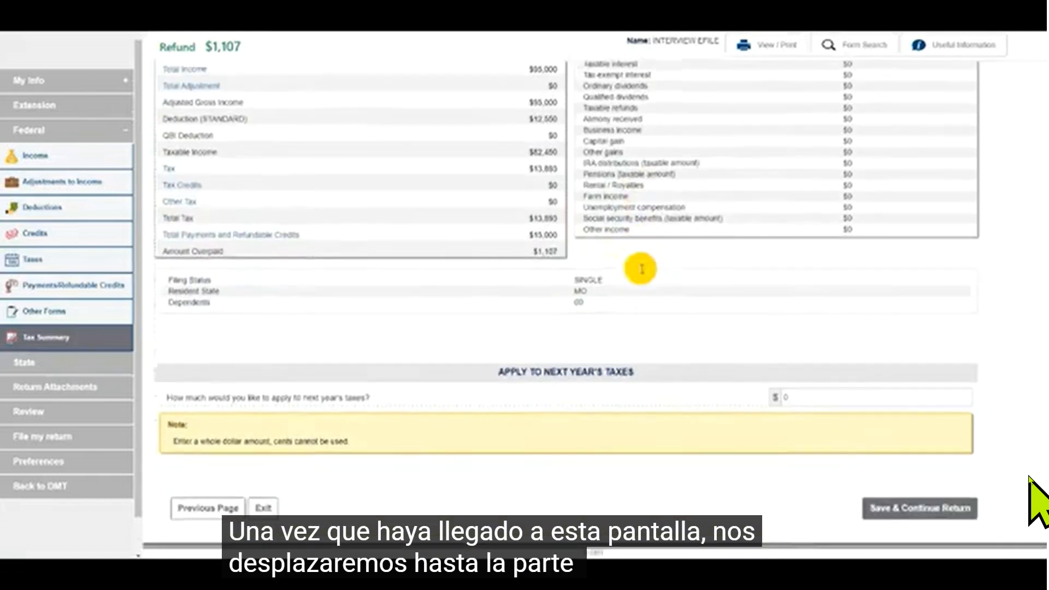
pyautogui.click(880, 501)
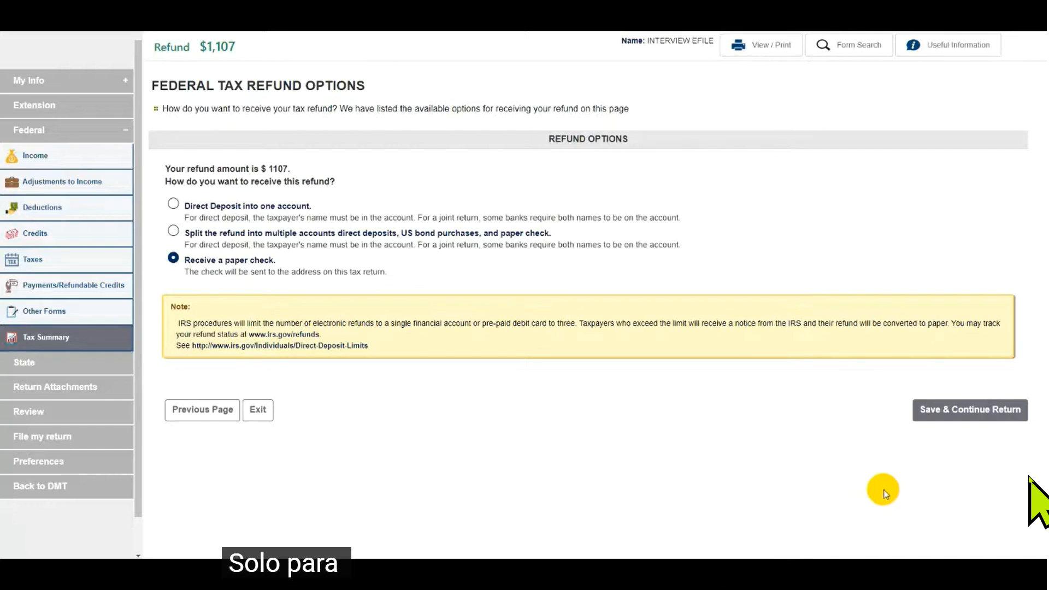
pyautogui.click(963, 414)
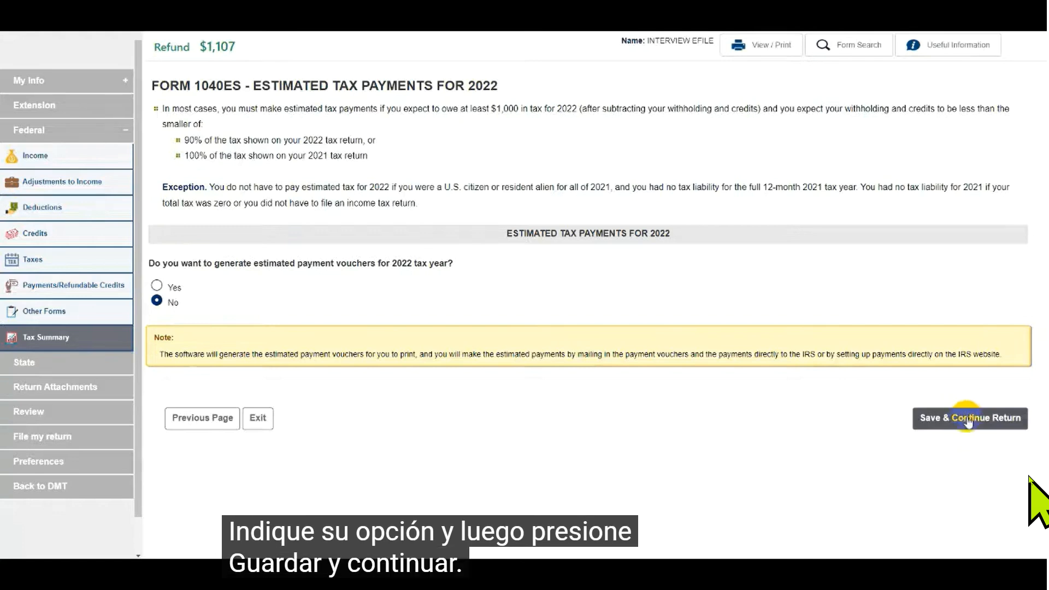
pyautogui.click(967, 419)
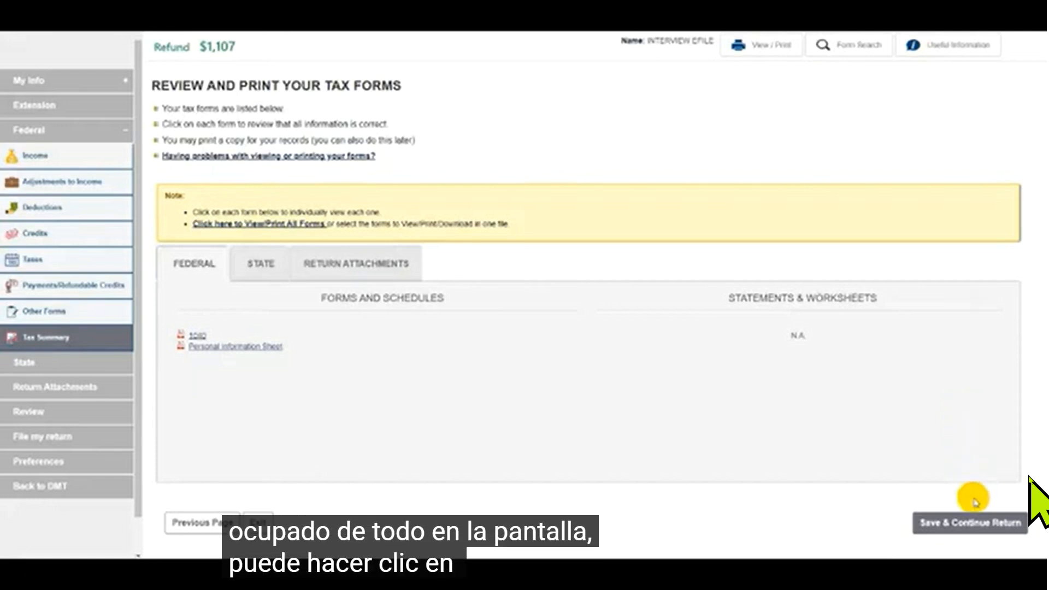
pyautogui.click(965, 523)
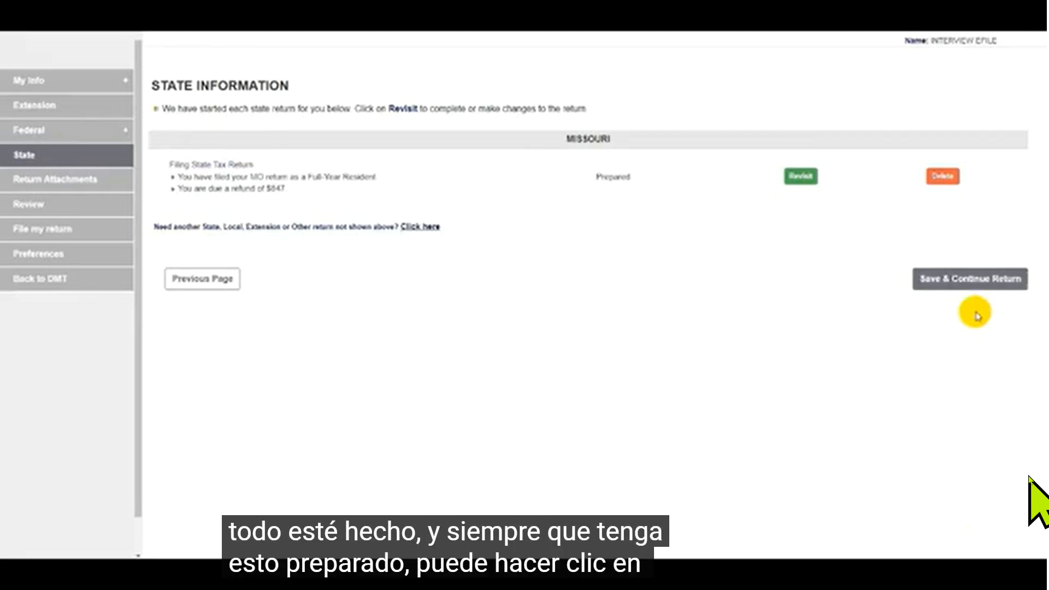
# Continue from the prepared Missouri return, answering No to an assigned Identity Protection PIN and choosing to e-file the federal return
pyautogui.click(941, 279)
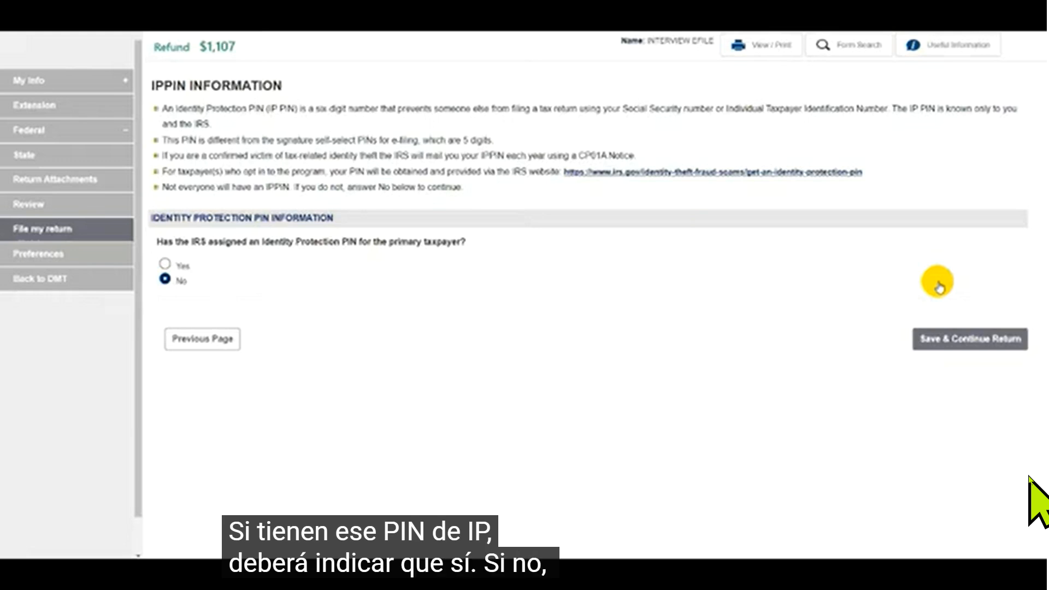
pyautogui.click(963, 341)
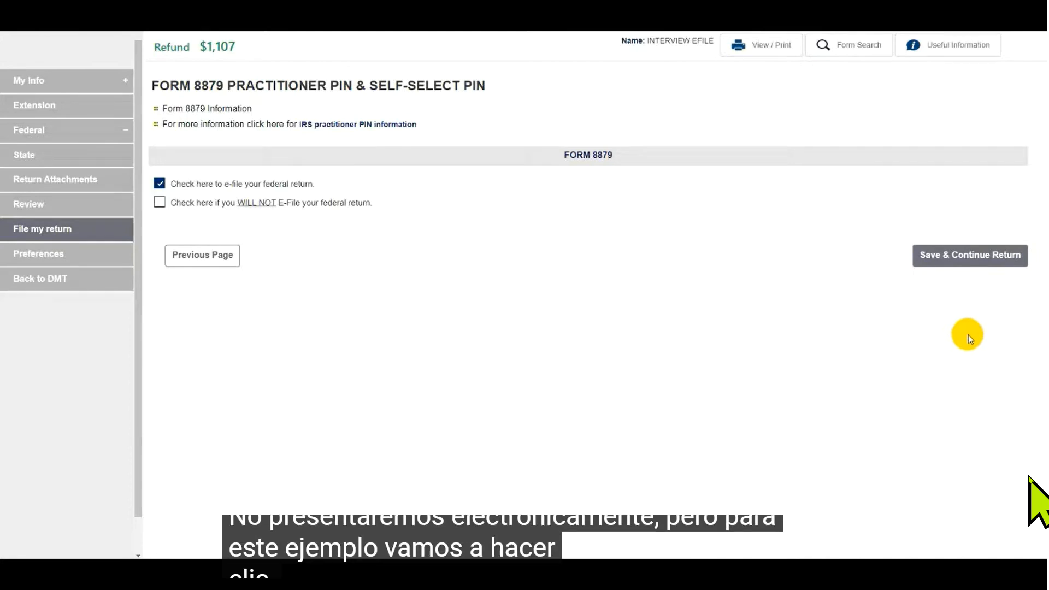
pyautogui.click(963, 261)
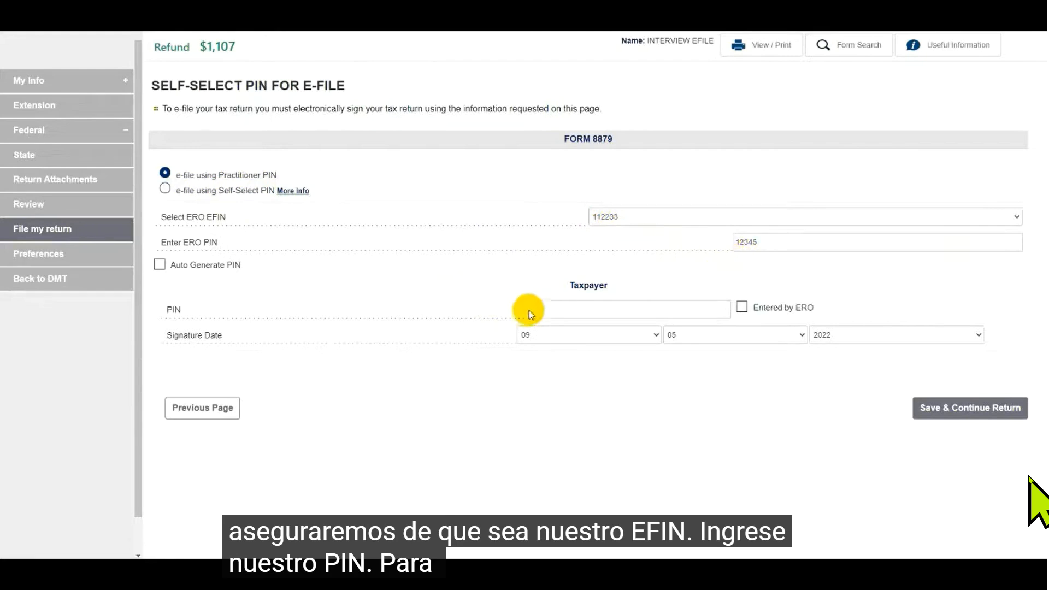
# Auto-generate the taxpayer's PIN for the Practitioner PIN e-file signature, mark it as entered by ERO, and save the page
pyautogui.click(159, 264)
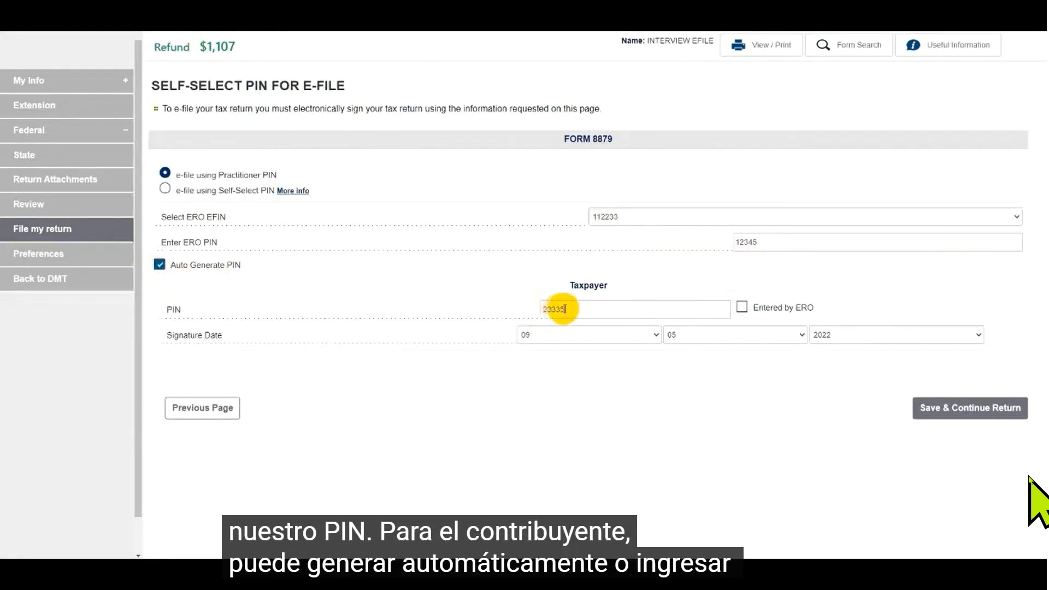
pyautogui.click(743, 312)
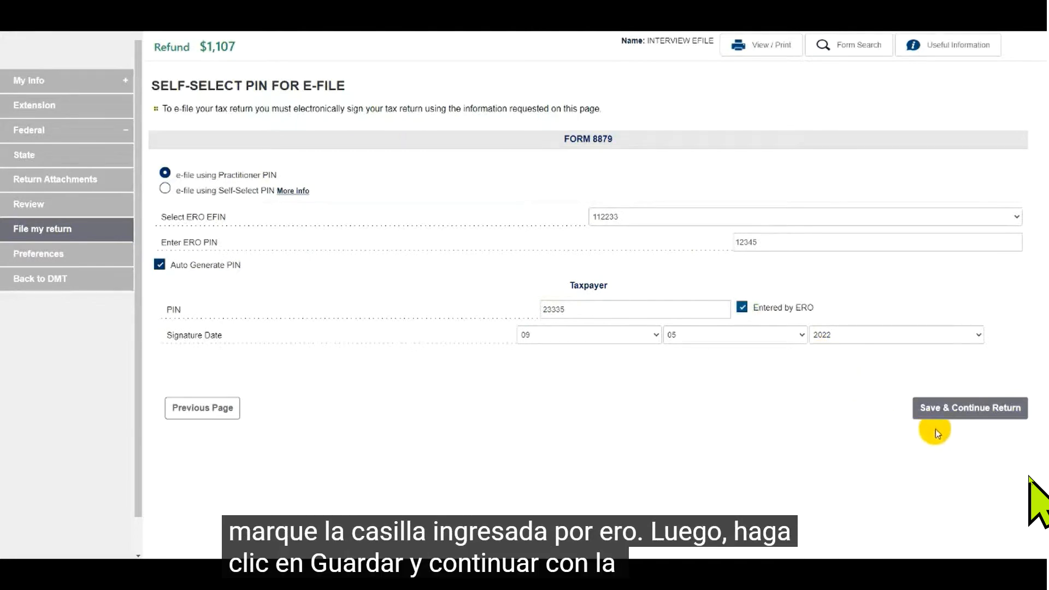
pyautogui.click(948, 414)
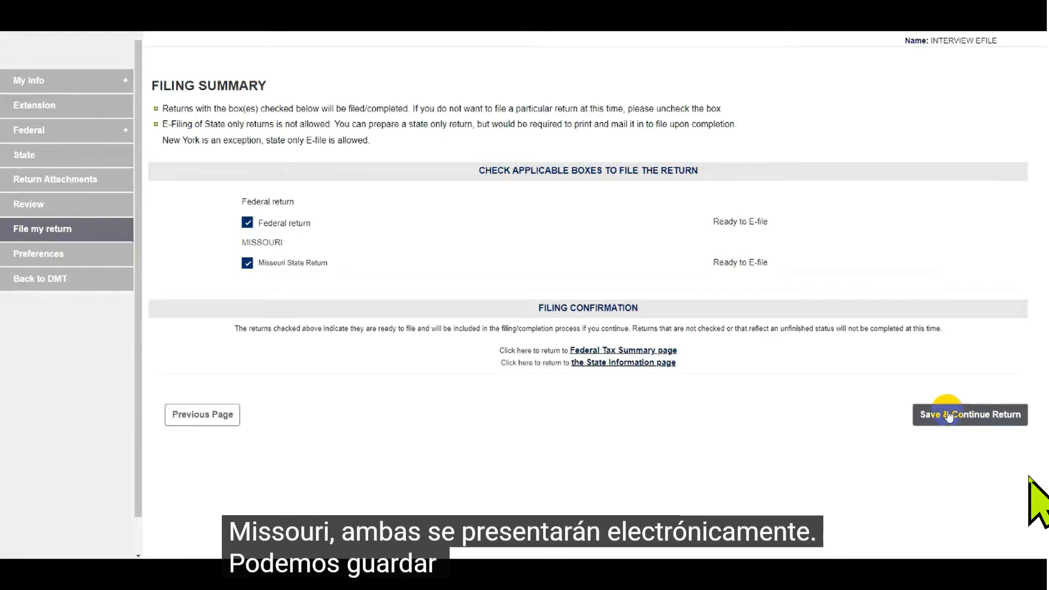
# Confirm the federal and Missouri filing and refund summaries, and mark the return completed and reviewed for electronic filing
pyautogui.click(948, 415)
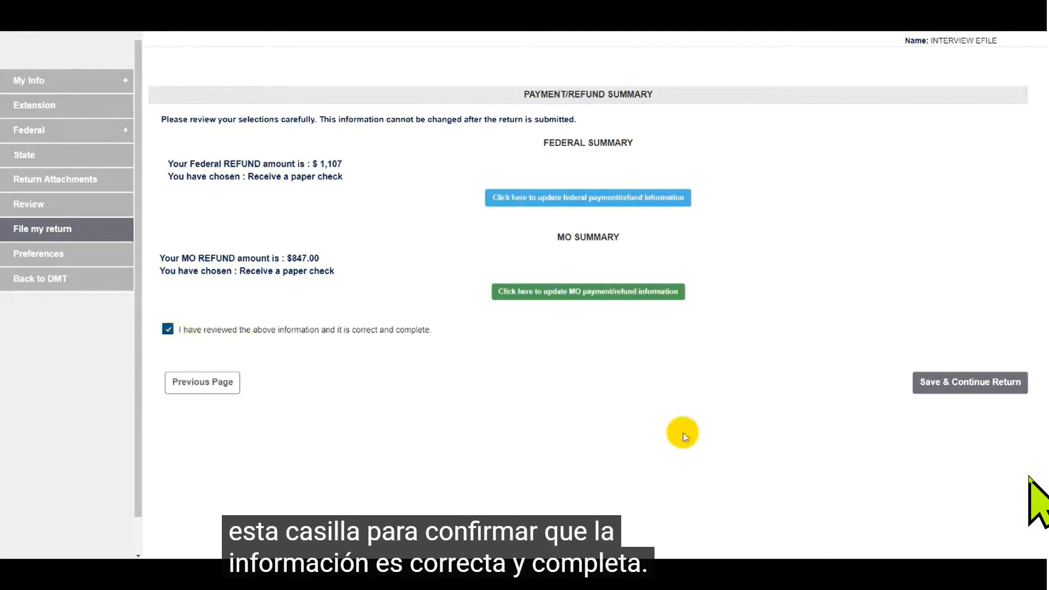
pyautogui.click(970, 384)
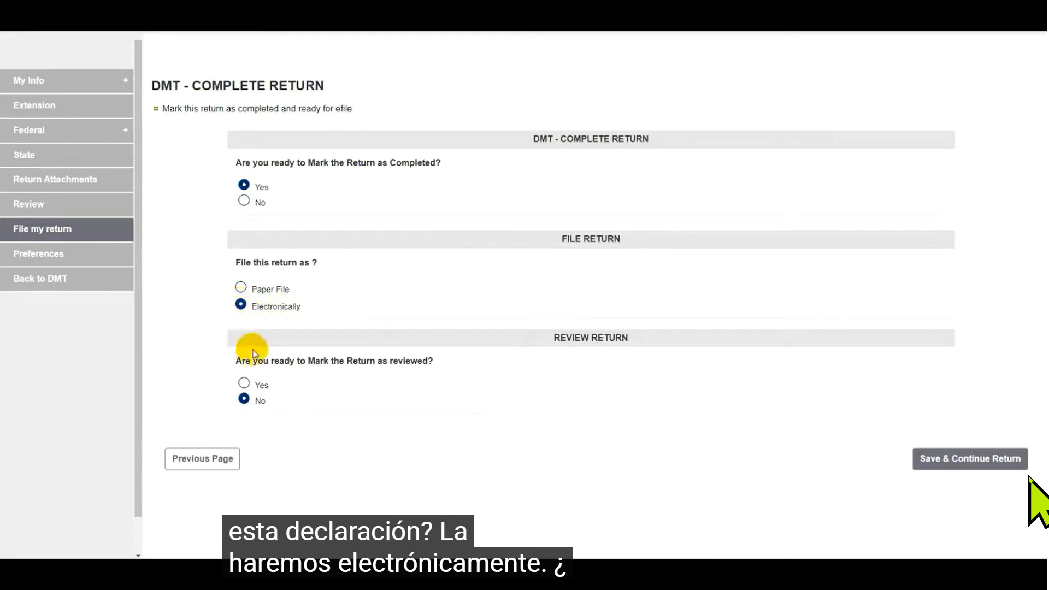
pyautogui.click(243, 383)
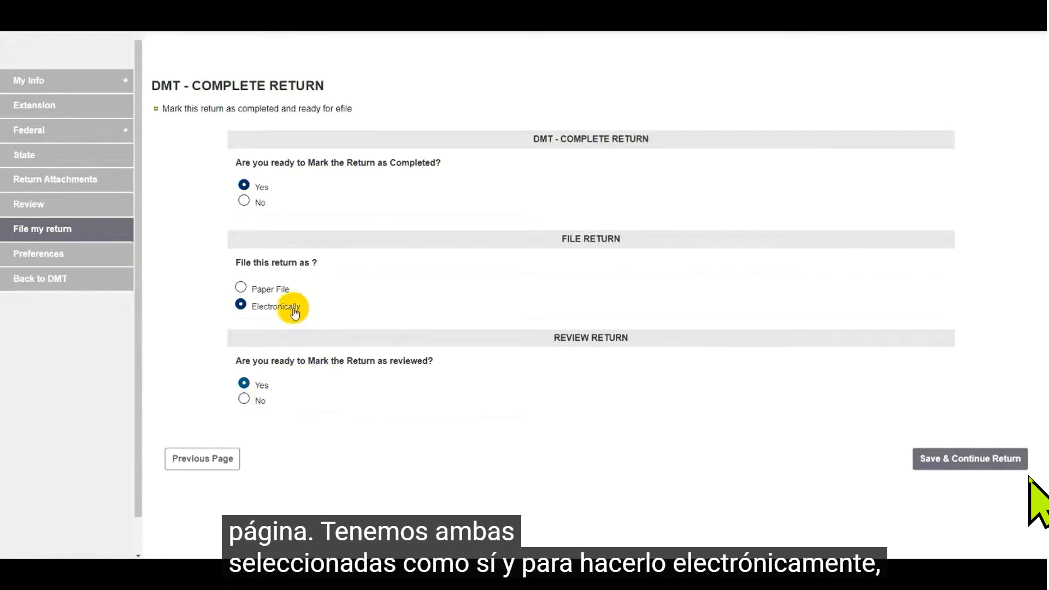
pyautogui.click(955, 463)
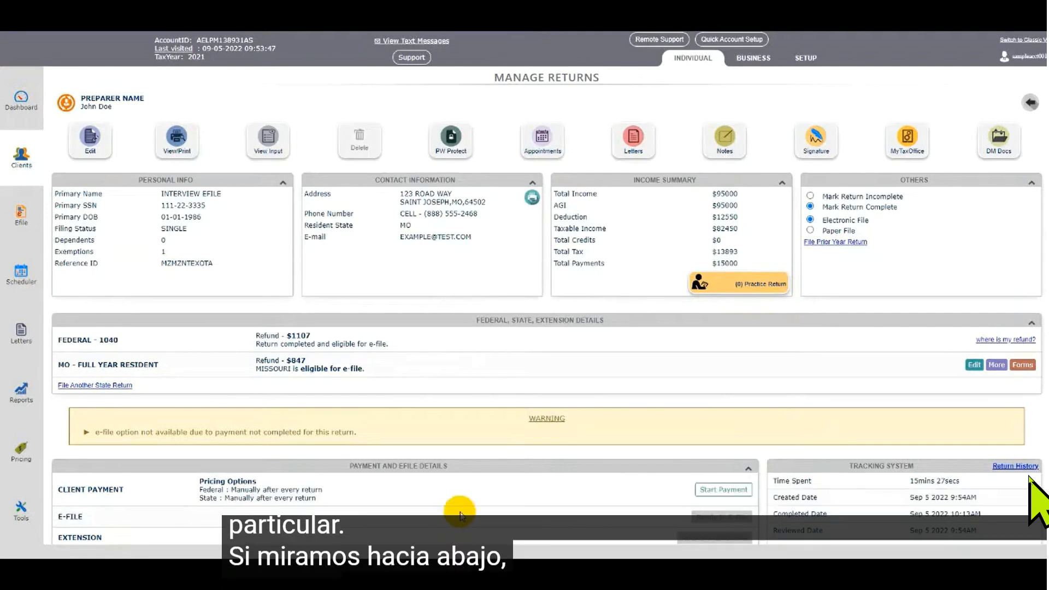
# Start the client payment and set the manual charges to $250 for federal and $75 for Missouri
pyautogui.scroll(-1, 468, 497)
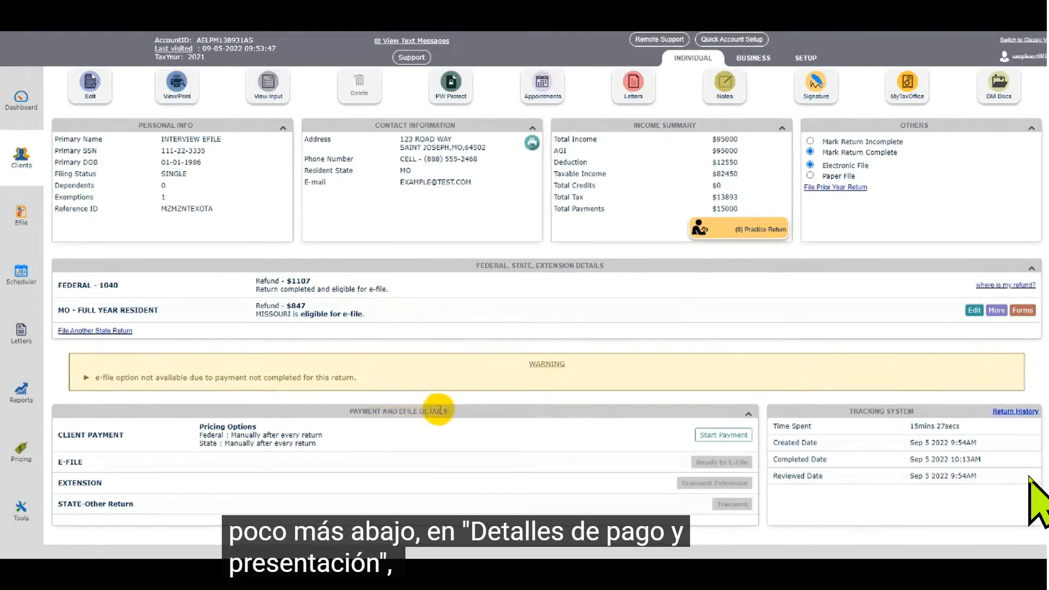
pyautogui.click(708, 437)
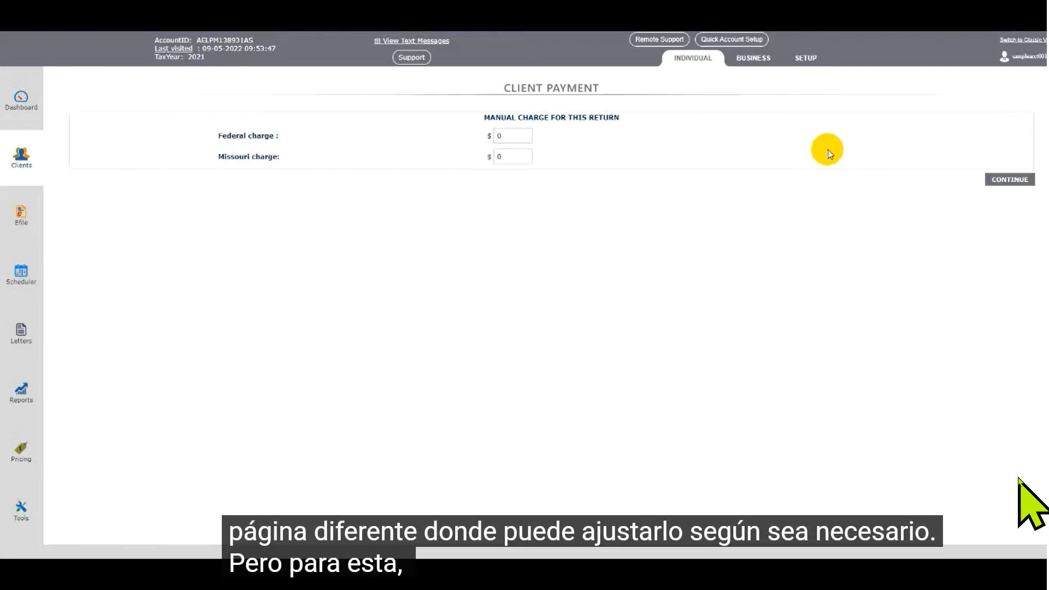
pyautogui.doubleClick(498, 135)
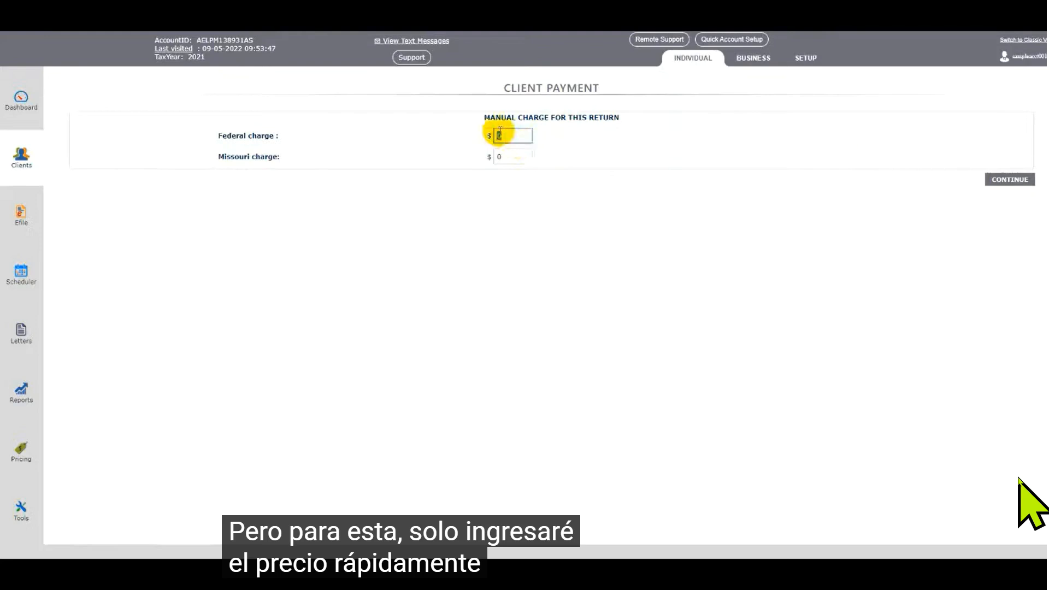
pyautogui.press('Tab')
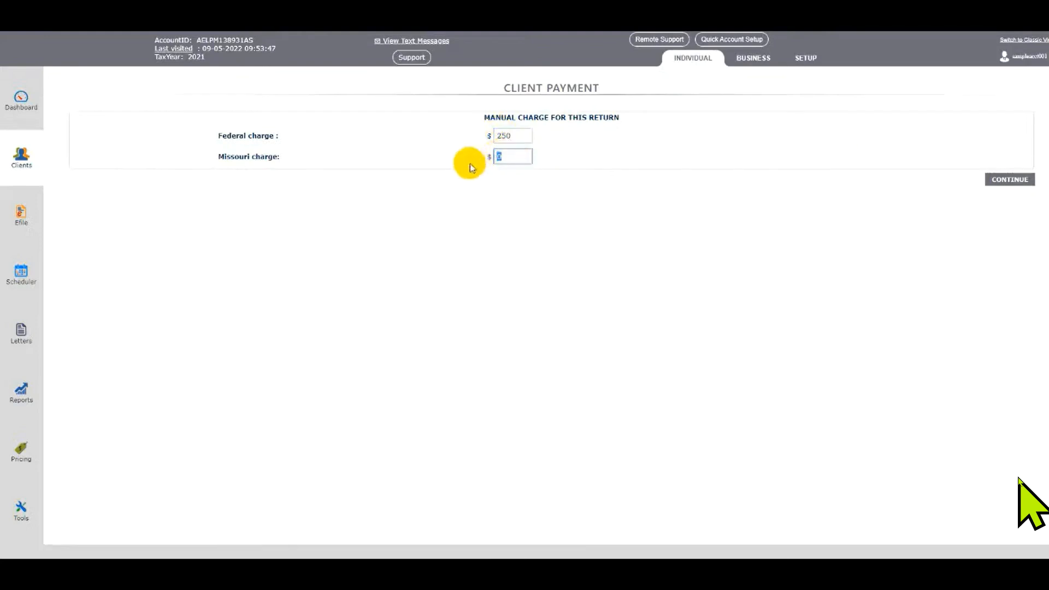
pyautogui.write('75')
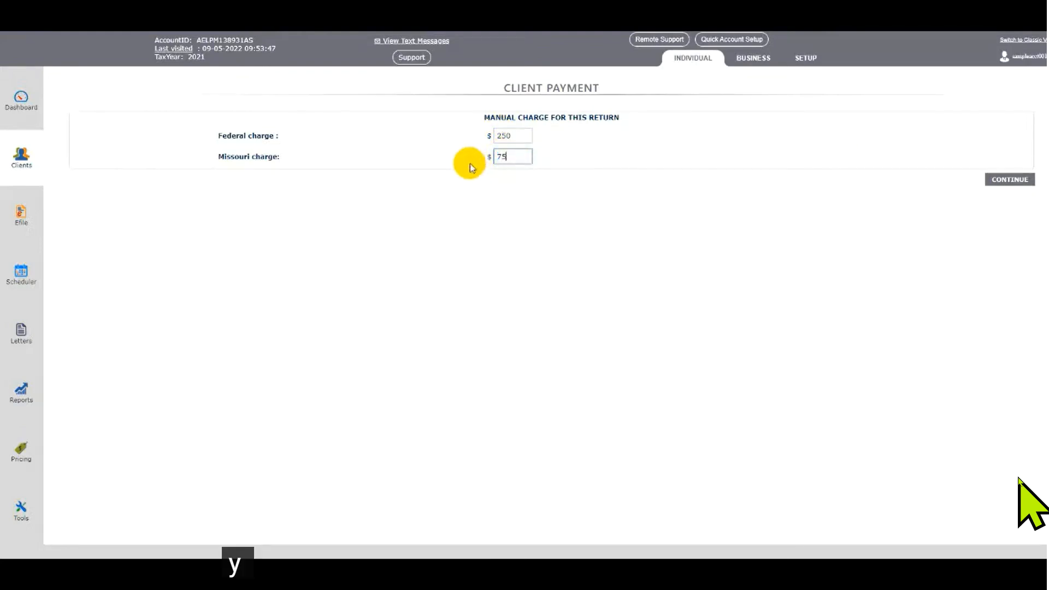
pyautogui.click(1008, 180)
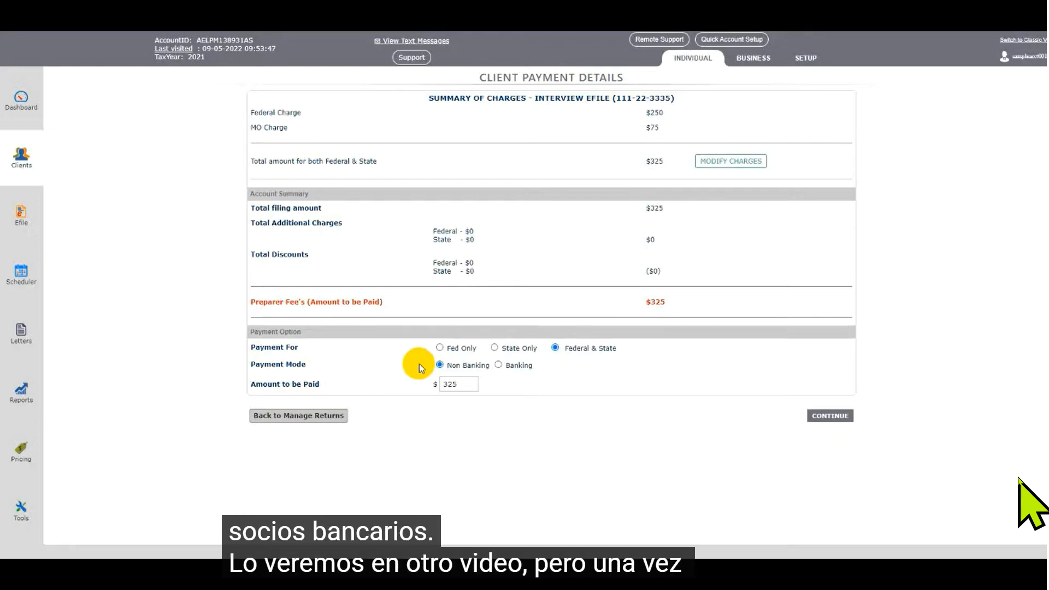
# Record the $325 non-banking cash payment for federal and state without e-filing now, and return to Manage Returns
pyautogui.click(817, 418)
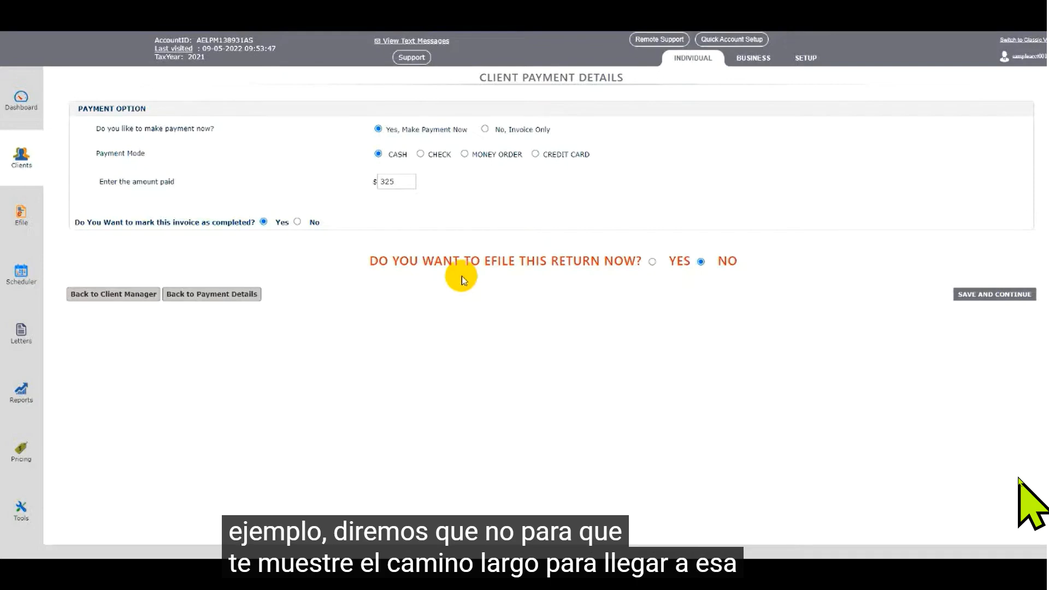
pyautogui.click(966, 297)
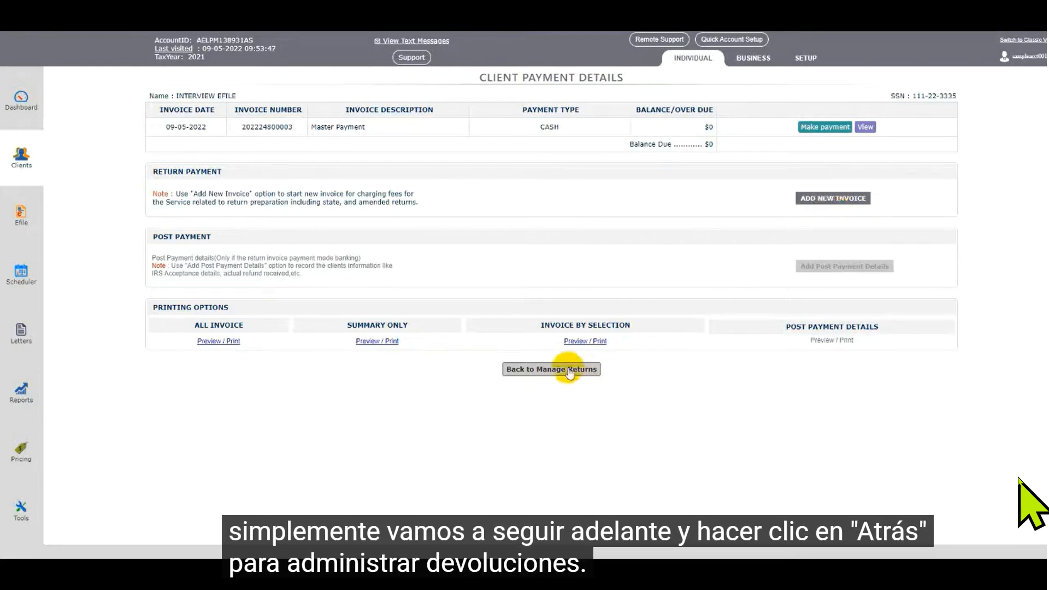
pyautogui.click(568, 370)
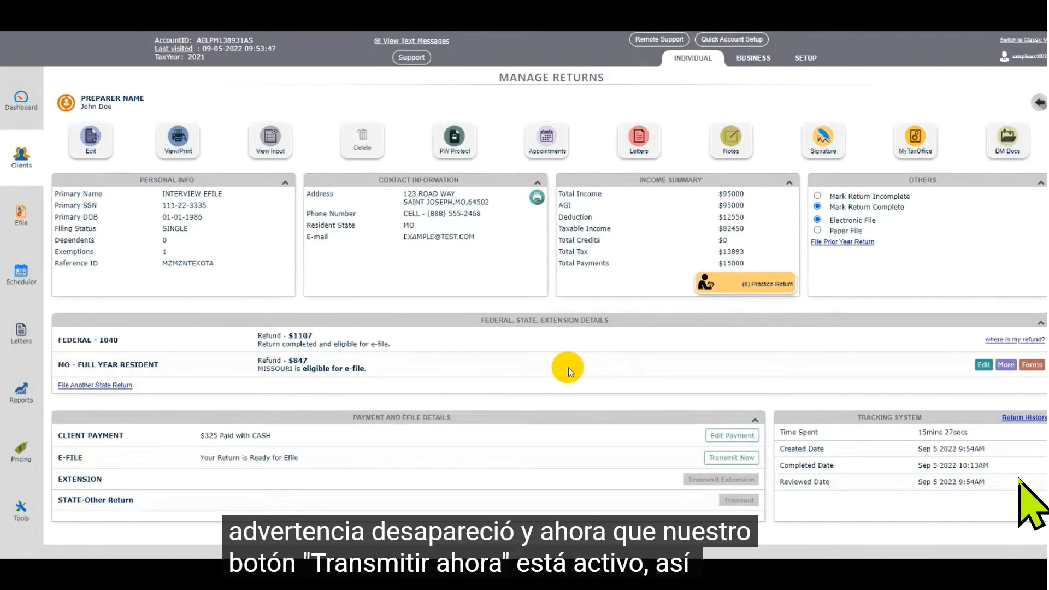
# Transmit the federal 1040 return with MO selected as the state piggyback e-file
pyautogui.click(720, 463)
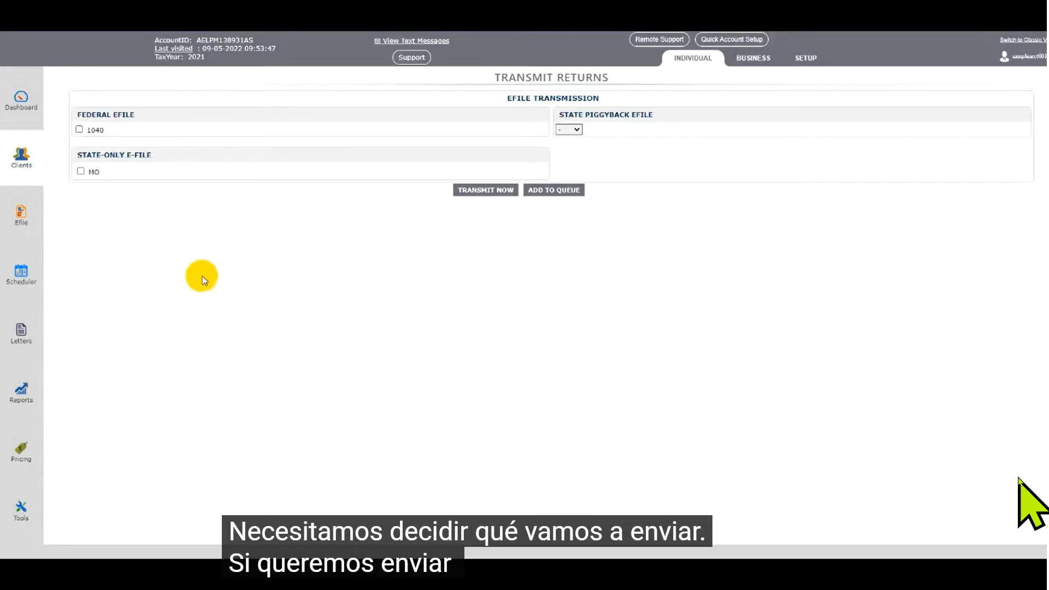
pyautogui.click(80, 171)
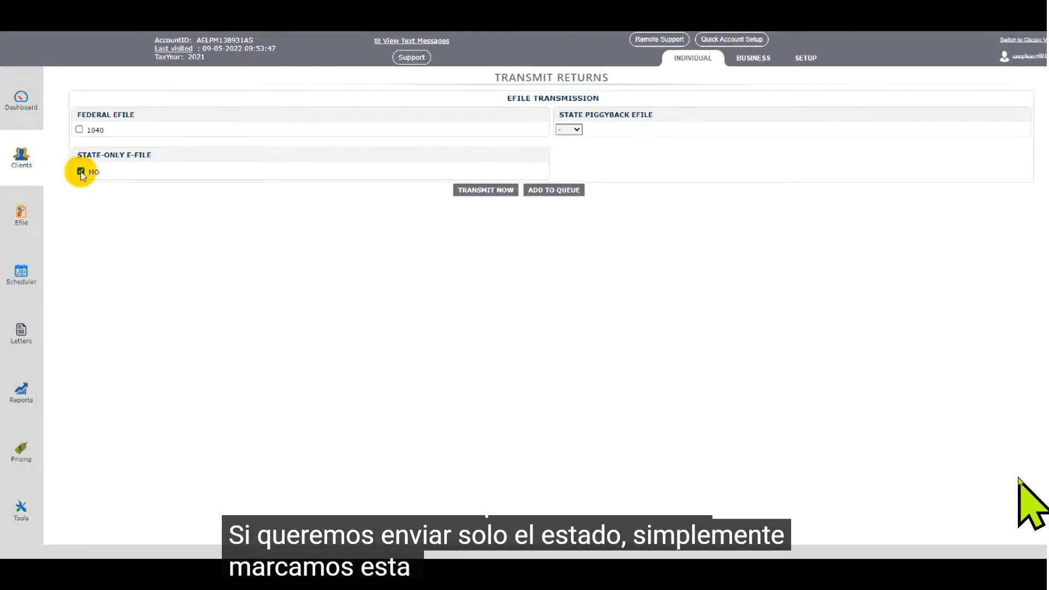
pyautogui.click(81, 172)
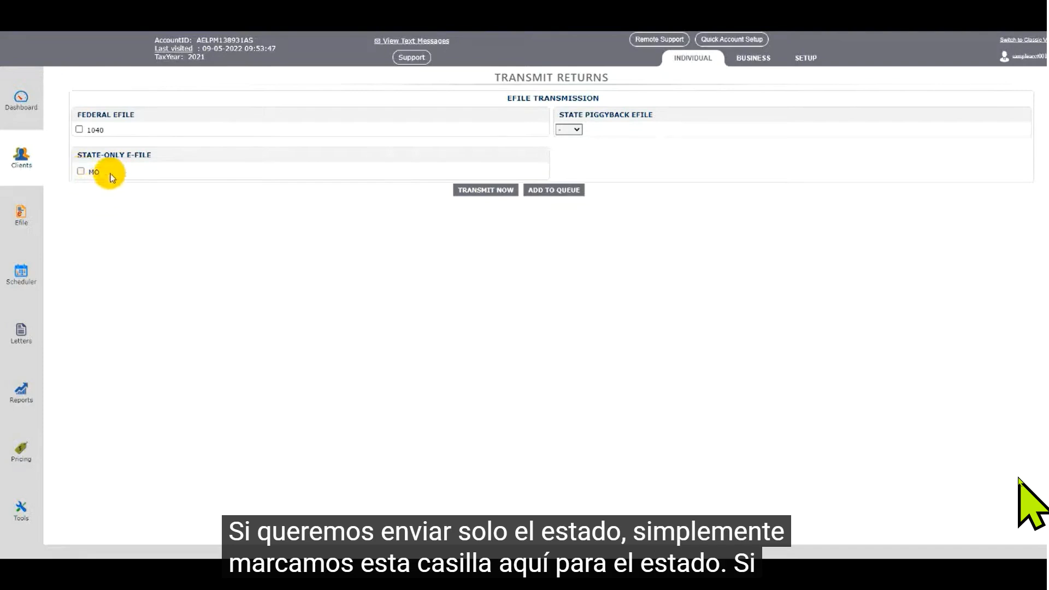
pyautogui.click(79, 130)
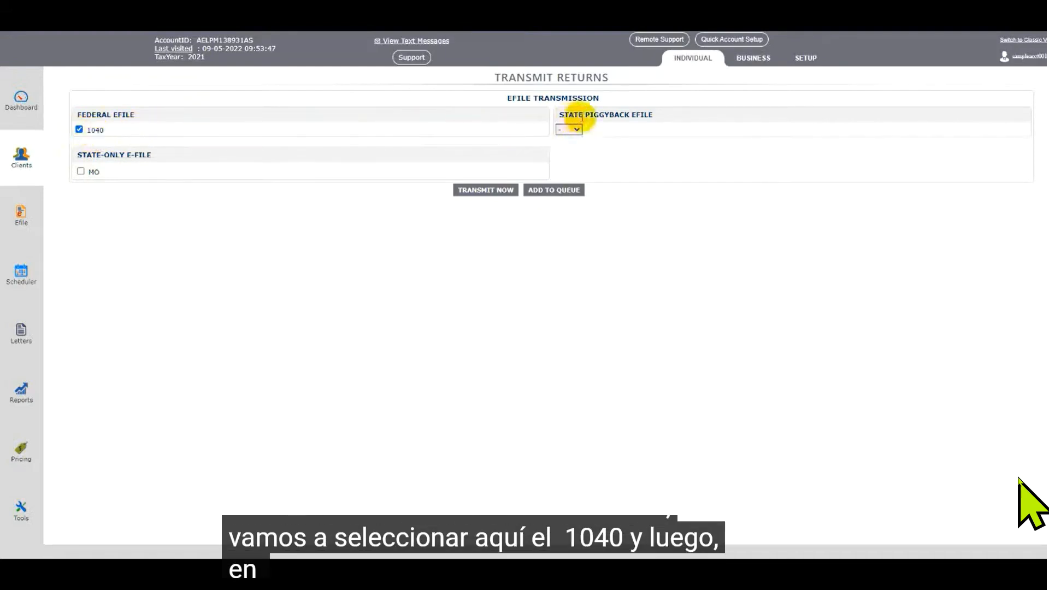
pyautogui.click(577, 129)
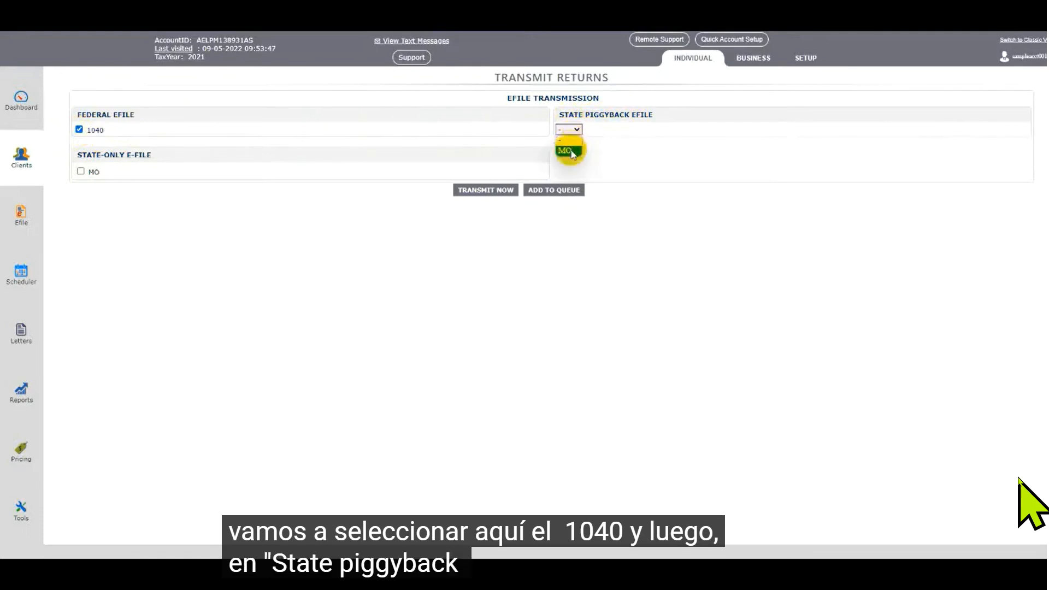
pyautogui.click(571, 151)
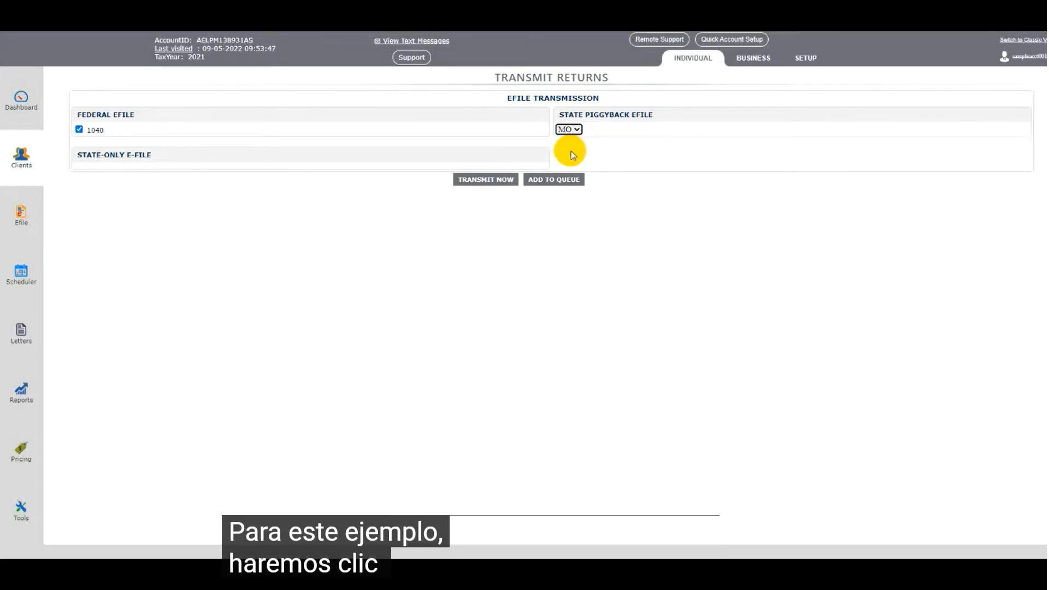
pyautogui.click(500, 180)
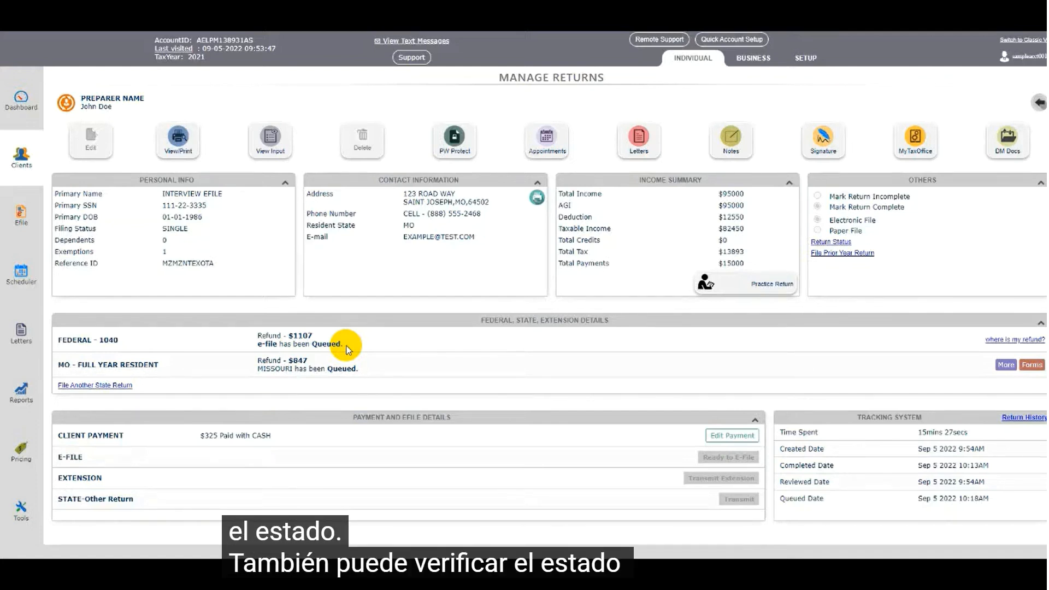
# Examine the queued clients in the e-file returns list to check the return's transmission status
pyautogui.click(20, 216)
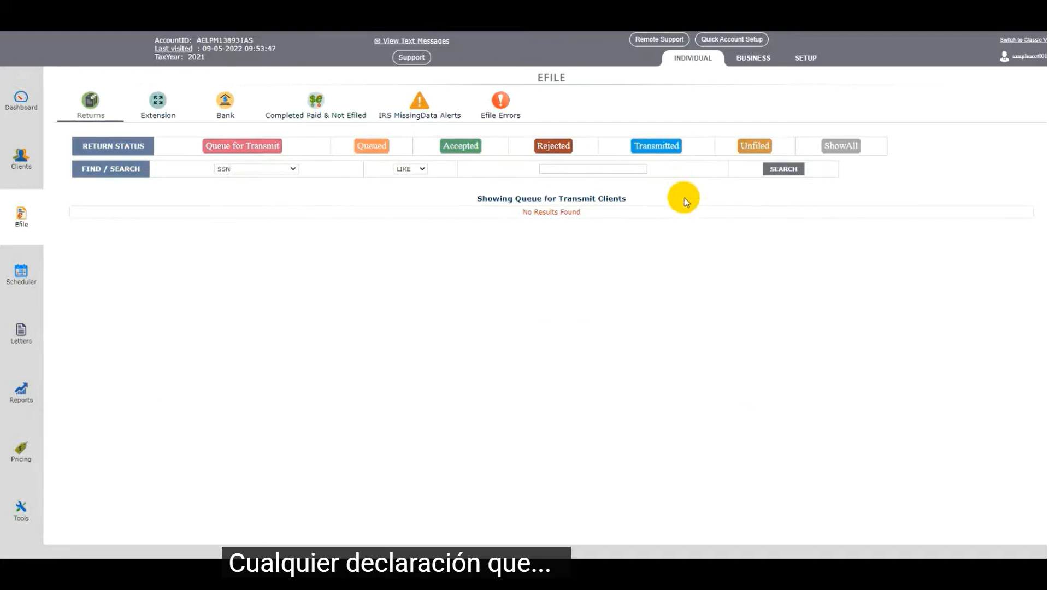
pyautogui.click(374, 147)
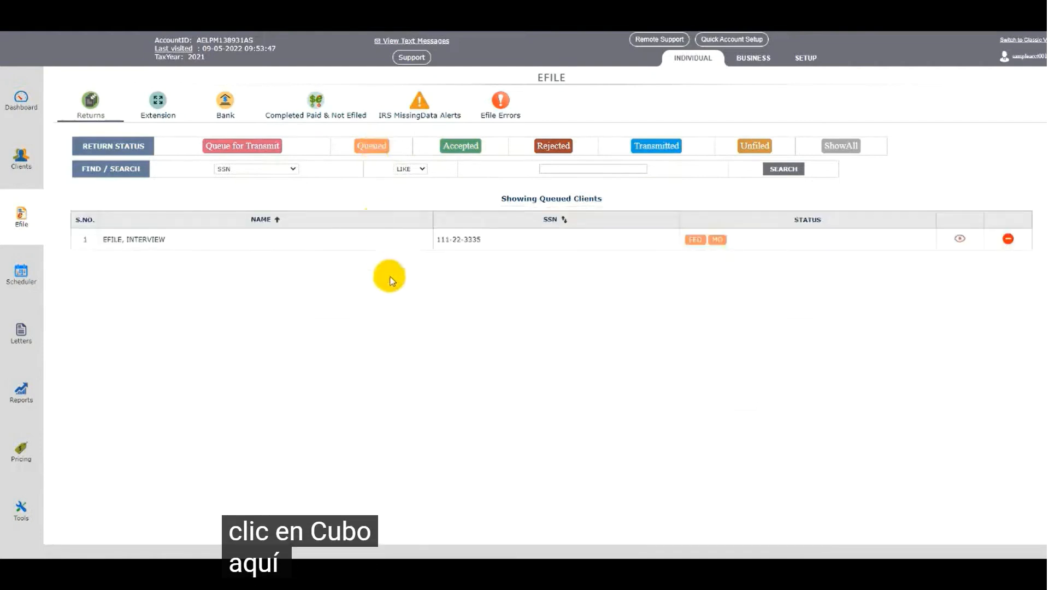